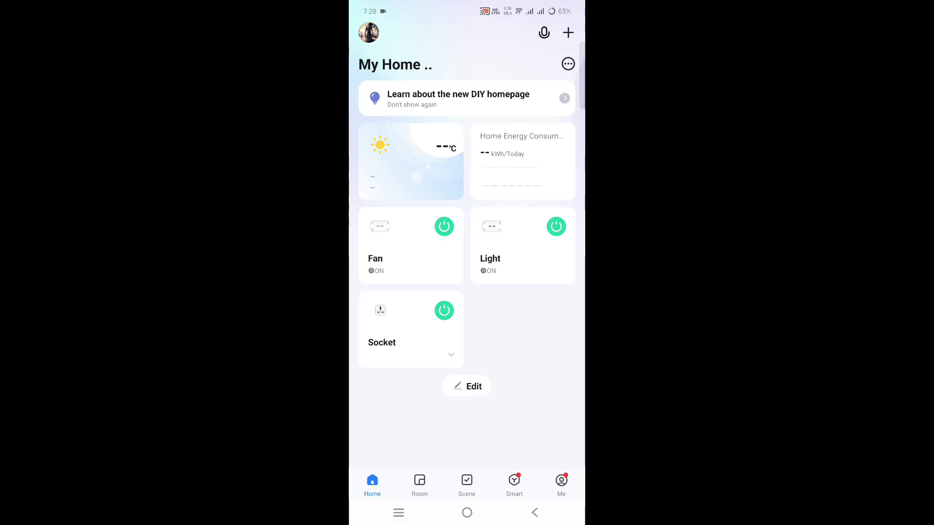
Start adding a new device from the home dashboard and dismiss the location tip.
left_click(567, 33)
left_click(521, 62)
left_click(418, 306)
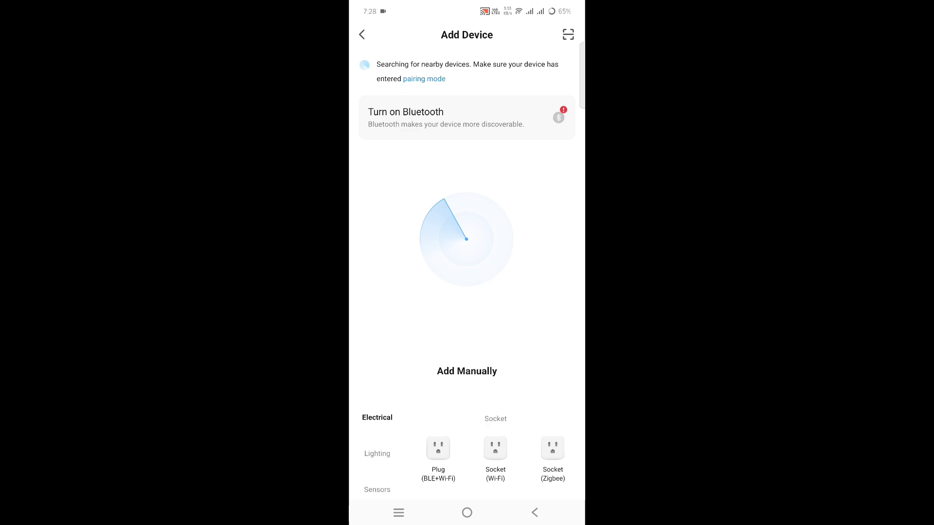
scroll(467, 307, "down", 5)
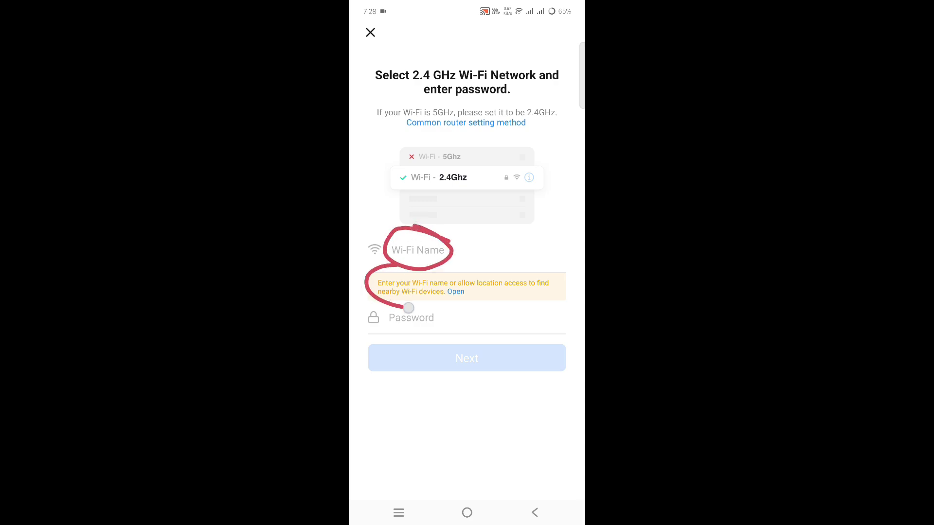
Scroll to Add Manually, view the Wi-Fi password step, then leave it.
left_click_drag(398, 264, 430, 249)
left_click_drag(369, 313, 408, 301)
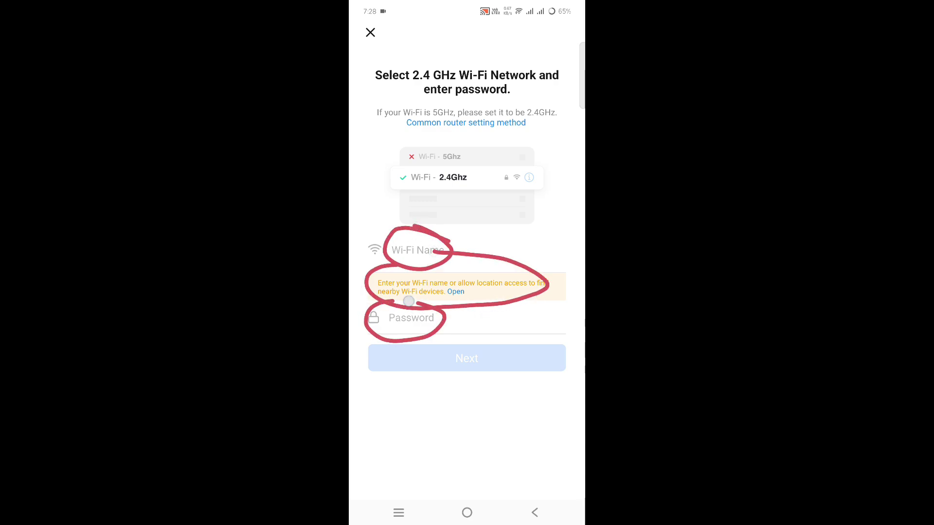
mouse_move(394, 352)
left_mouse_down()
mouse_move(502, 401)
mouse_move(501, 327)
mouse_move(397, 355)
left_mouse_up()
left_click(499, 353)
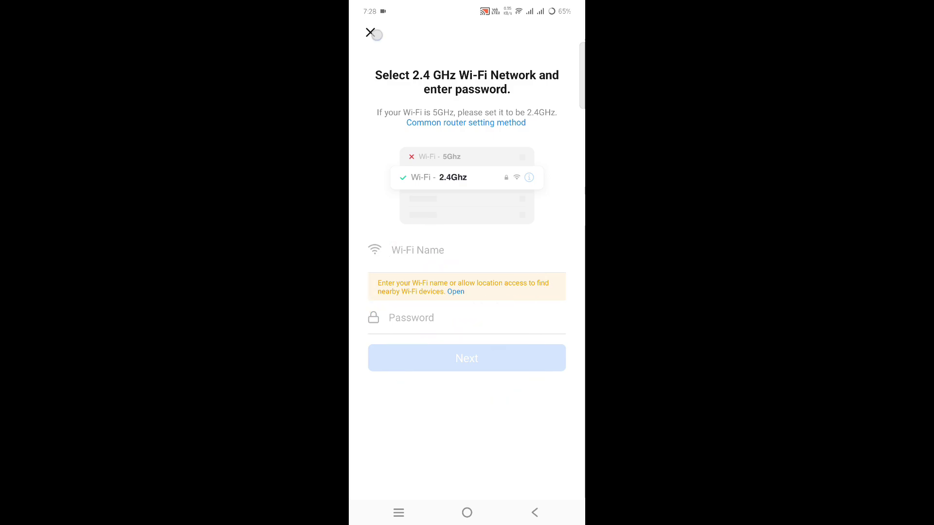
left_click(373, 33)
Return to My Home and reach the Socket device's control page showing power on.
left_click(367, 32)
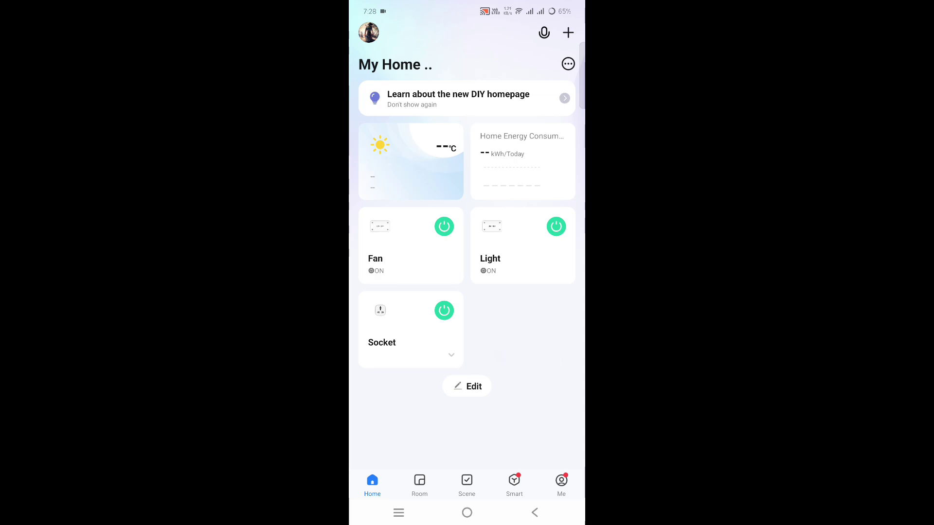
mouse_move(430, 290)
left_mouse_down()
mouse_move(357, 313)
mouse_move(446, 370)
mouse_move(427, 287)
mouse_move(410, 287)
left_mouse_up()
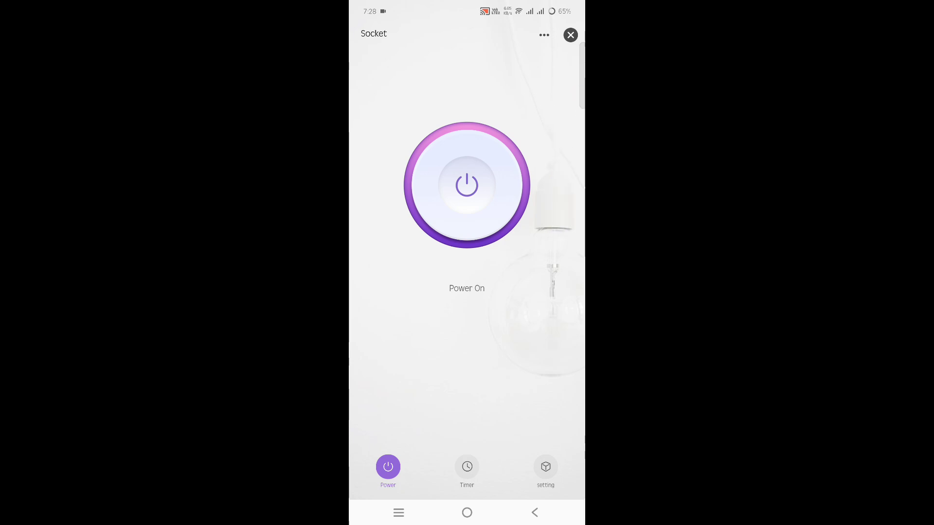
mouse_move(450, 119)
left_mouse_down()
mouse_move(411, 240)
mouse_move(499, 124)
mouse_move(406, 124)
left_mouse_up()
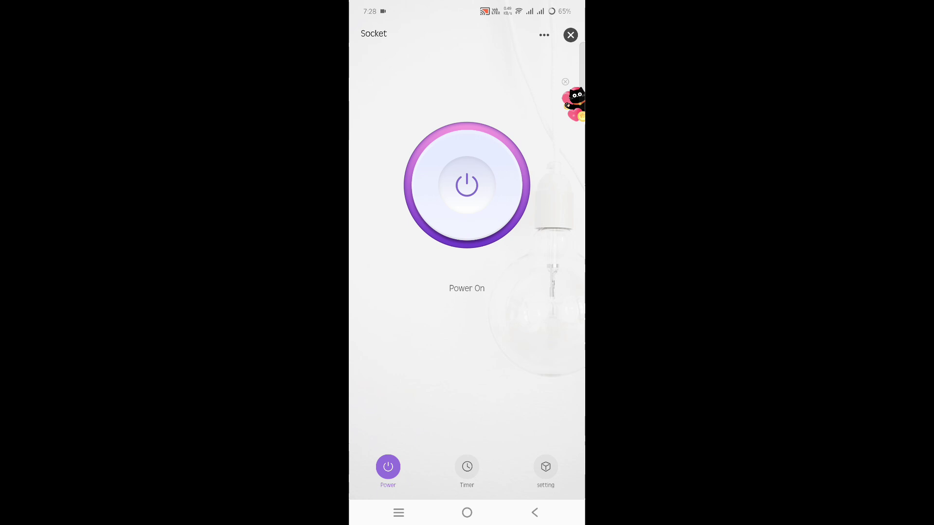
mouse_move(475, 442)
left_mouse_down()
mouse_move(443, 456)
mouse_move(462, 439)
left_mouse_up()
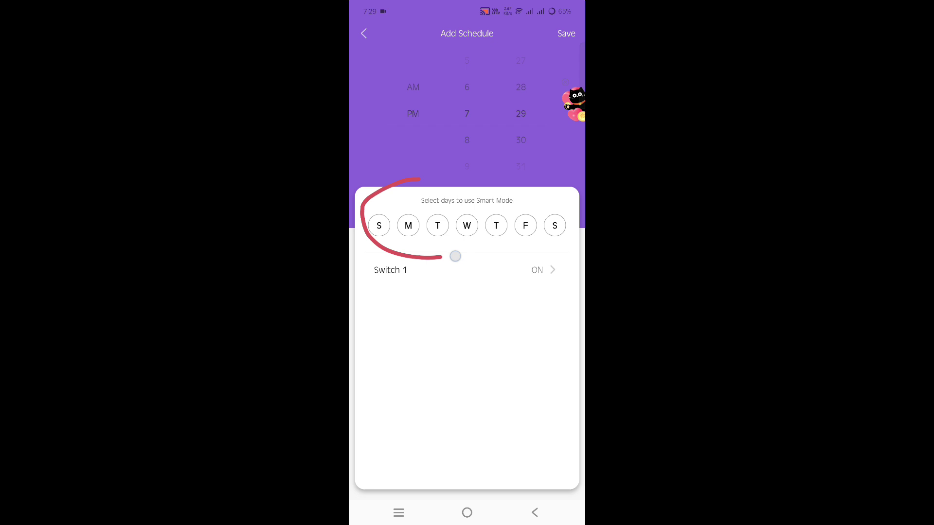
left_click_drag(418, 179, 408, 175)
mouse_move(377, 250)
left_mouse_down()
mouse_move(375, 276)
mouse_move(555, 278)
mouse_move(469, 242)
mouse_move(376, 255)
left_mouse_up()
mouse_move(409, 66)
left_mouse_down()
mouse_move(523, 149)
mouse_move(478, 52)
mouse_move(413, 66)
left_mouse_up()
left_click_drag(562, 53, 574, 24)
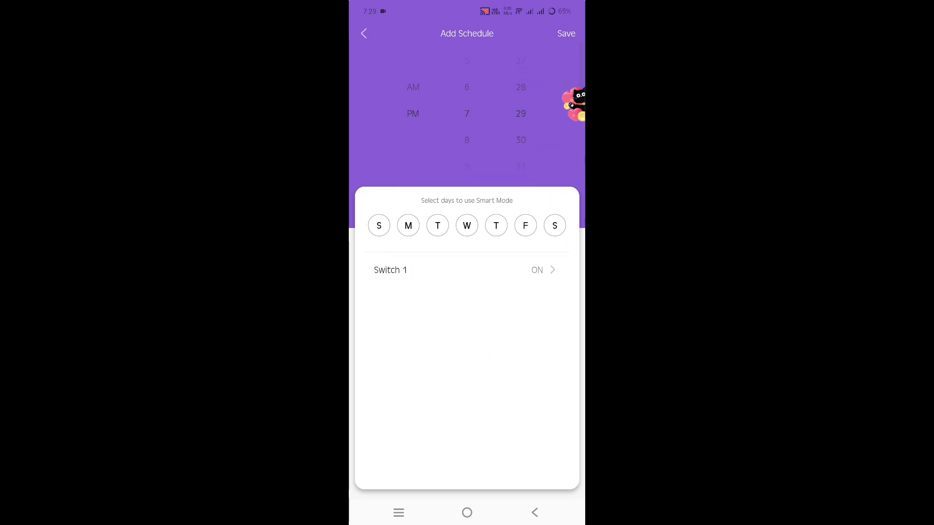
left_click(566, 32)
left_click_drag(449, 255, 453, 317)
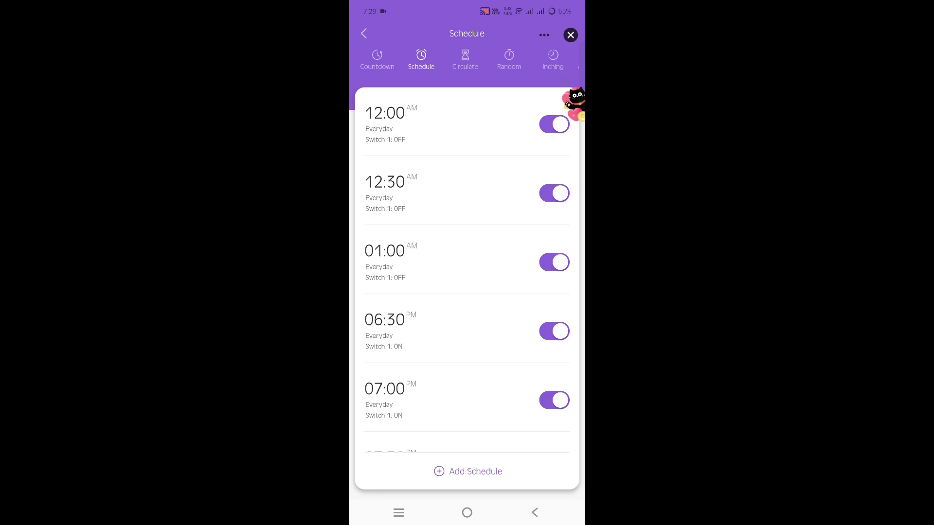
left_click(375, 65)
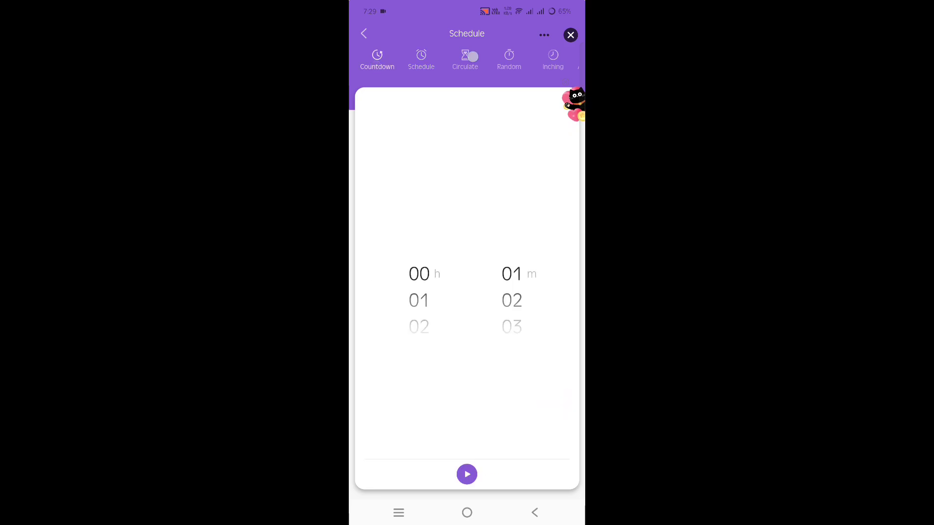
left_click(472, 56)
left_click(509, 60)
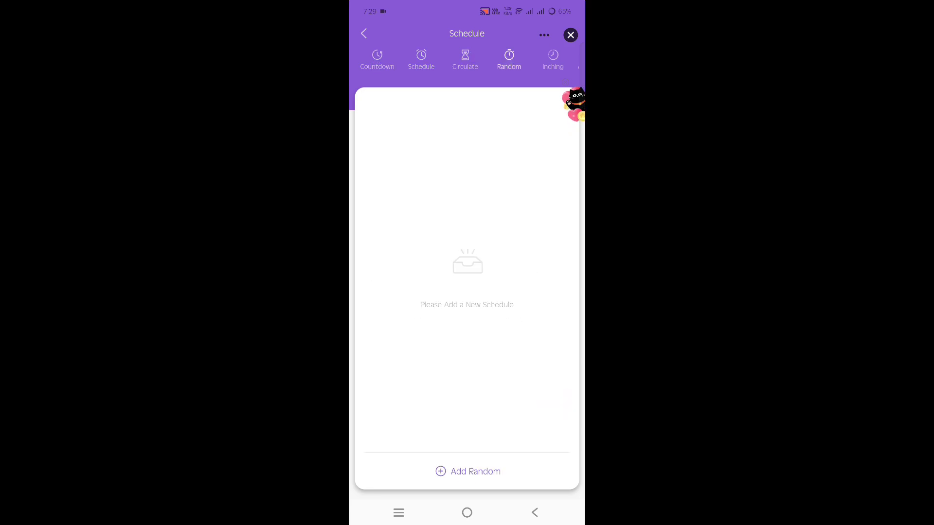
left_click(552, 60)
left_click(543, 56)
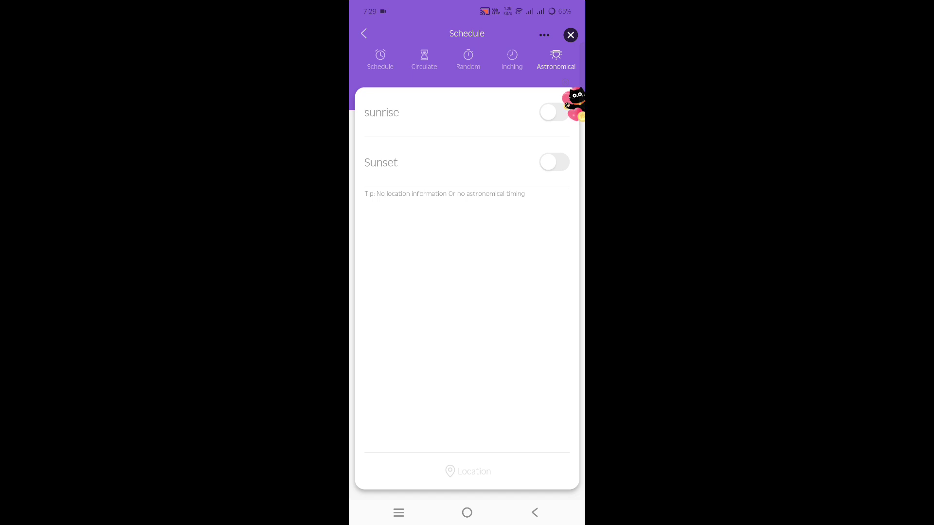
left_click(511, 61)
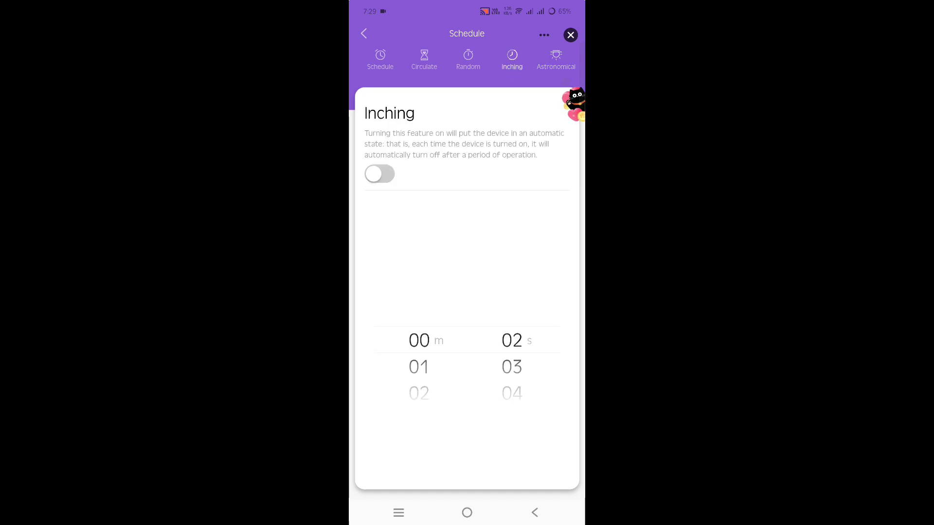
left_click(362, 35)
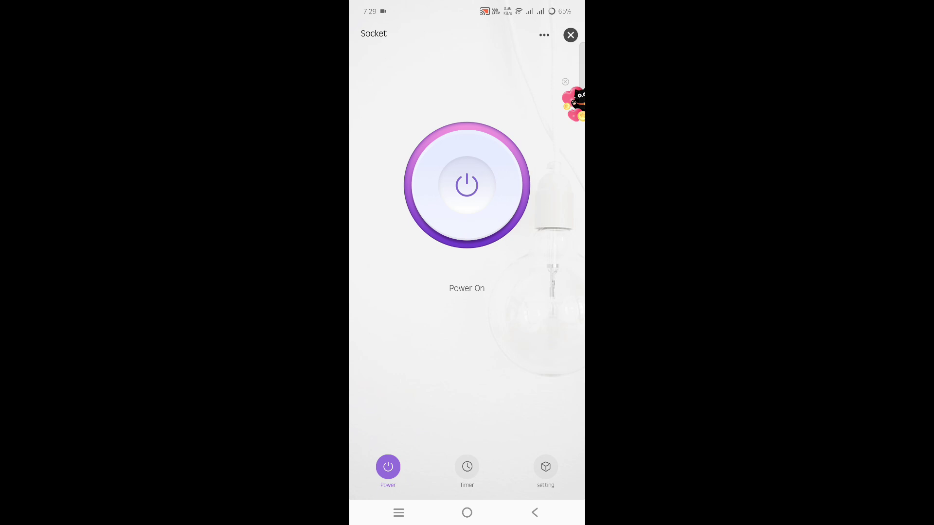
View the Socket's Switch Log of on/off history from its settings page.
left_click(545, 470)
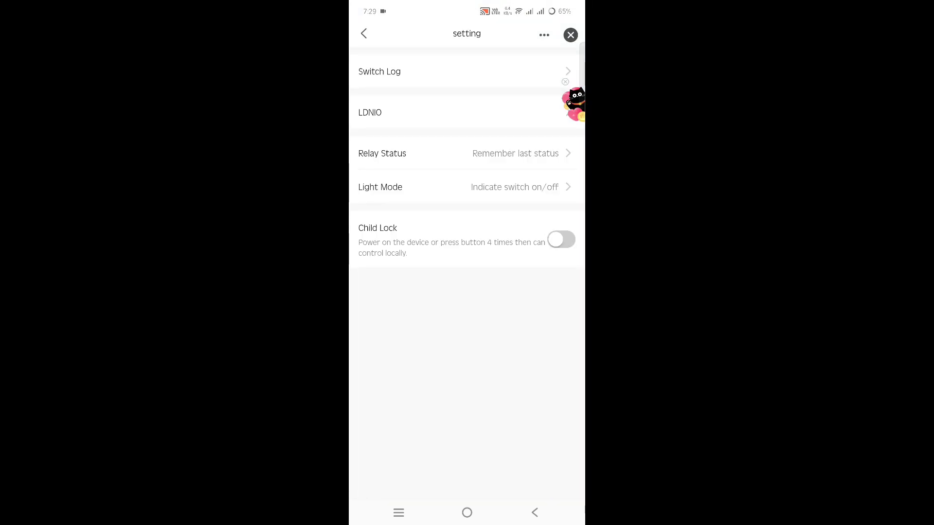
left_click(496, 66)
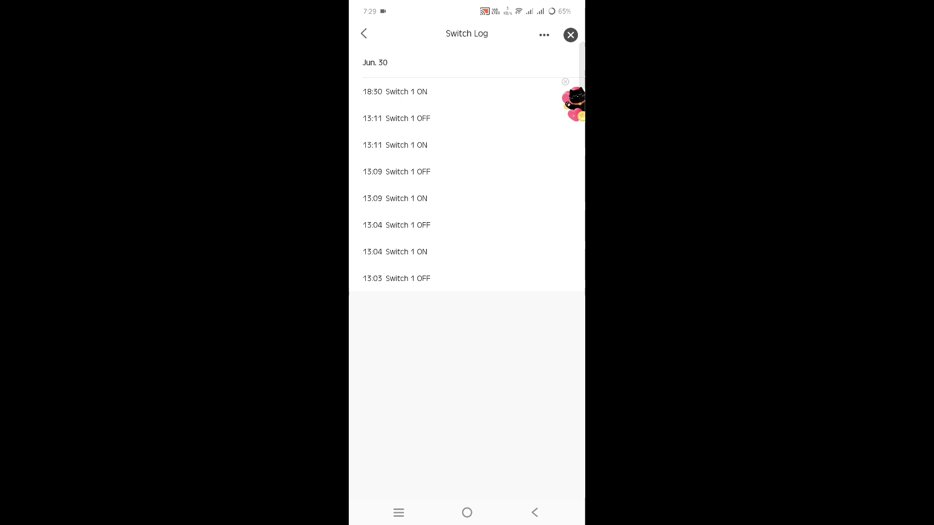
left_click(366, 31)
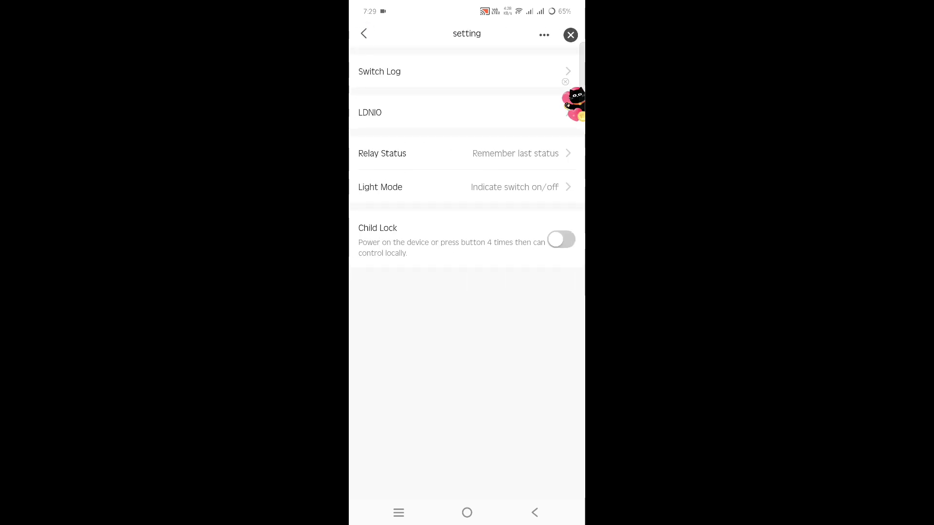
View the Relay Status and Light Mode choices without changing them.
left_click(467, 153)
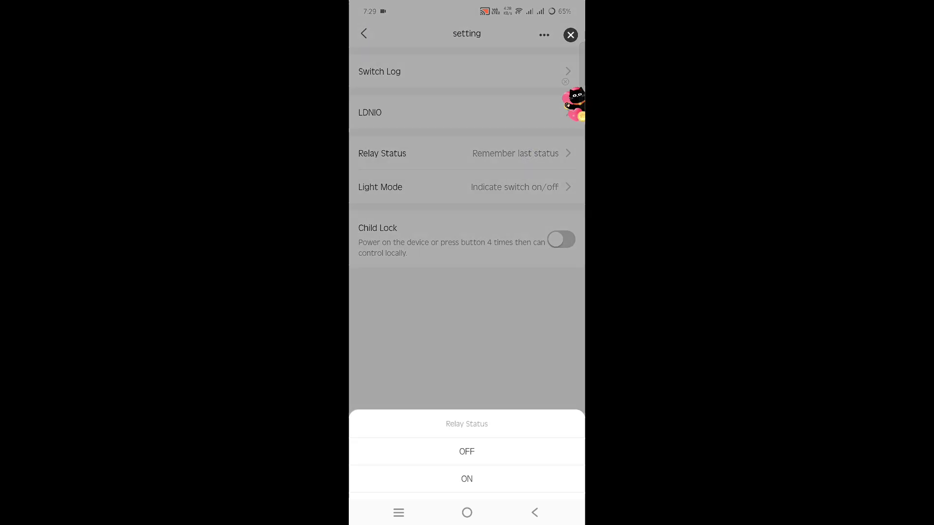
left_click(499, 432)
left_click(539, 189)
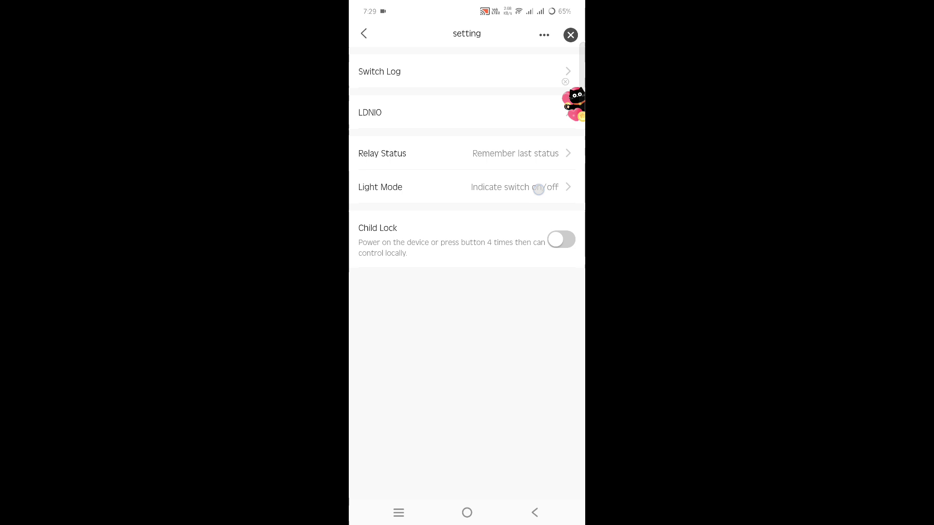
left_click(499, 260)
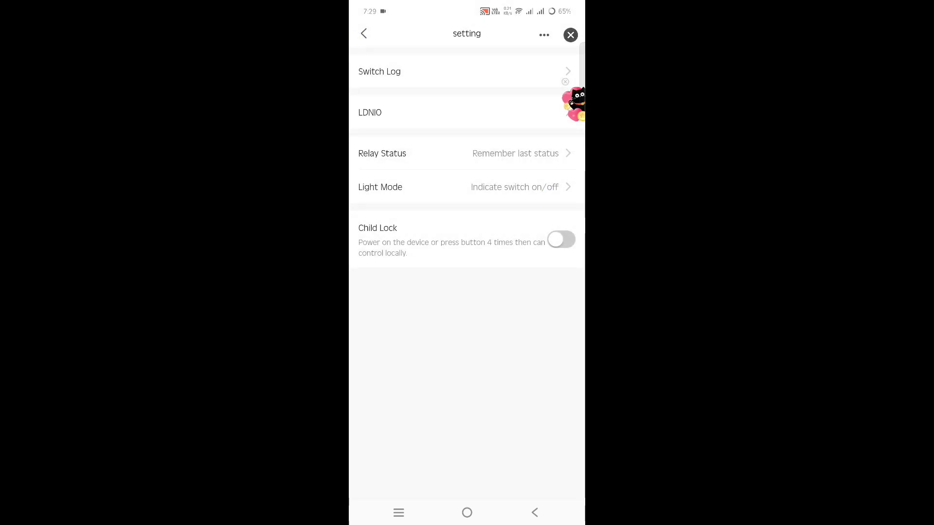
Leave settings and return to the Socket control page with Power On.
left_click(365, 34)
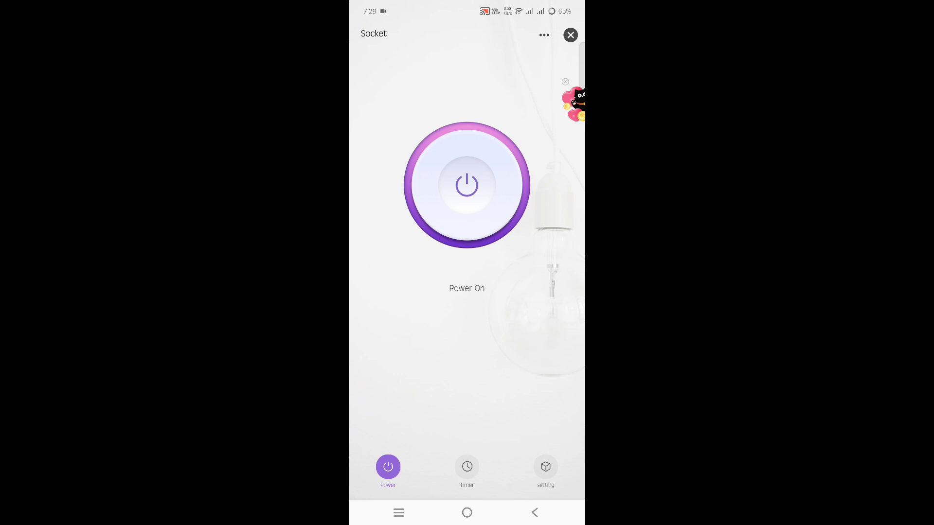
left_click(551, 351)
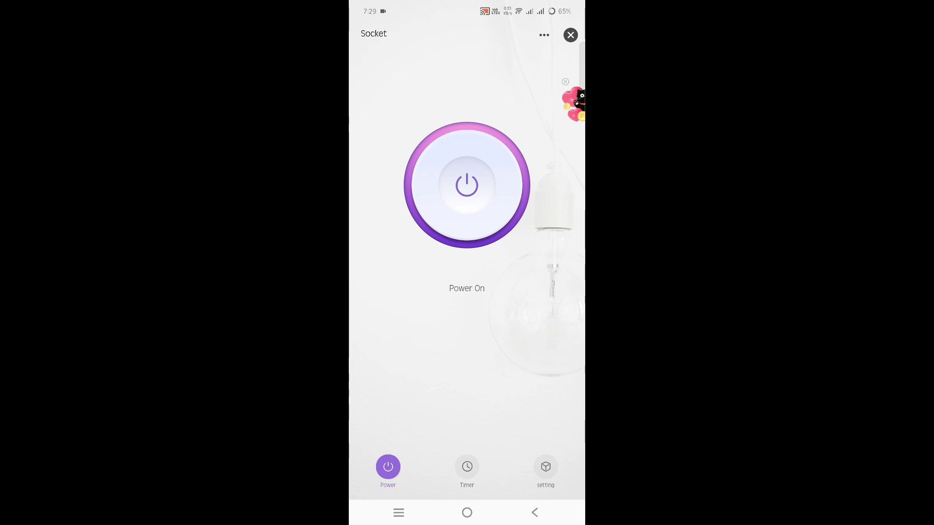